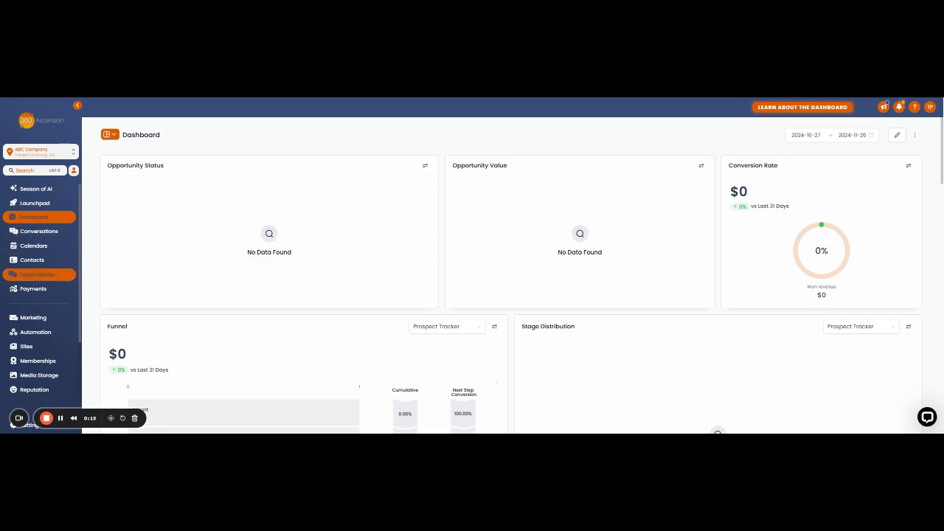
Open the tax settings for payments and set product prices to include tax by default.
{"action": "left_click", "coordinate": [31, 290]}
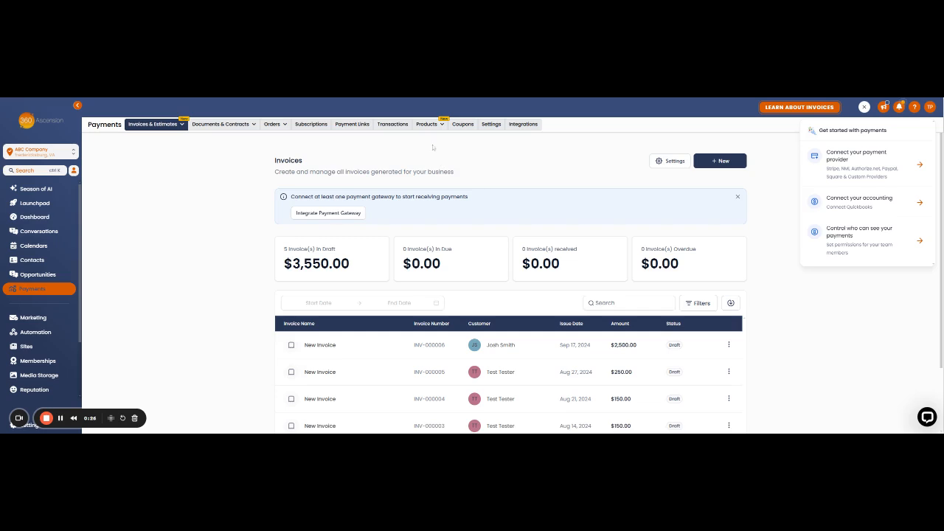
{"action": "left_click", "coordinate": [491, 124]}
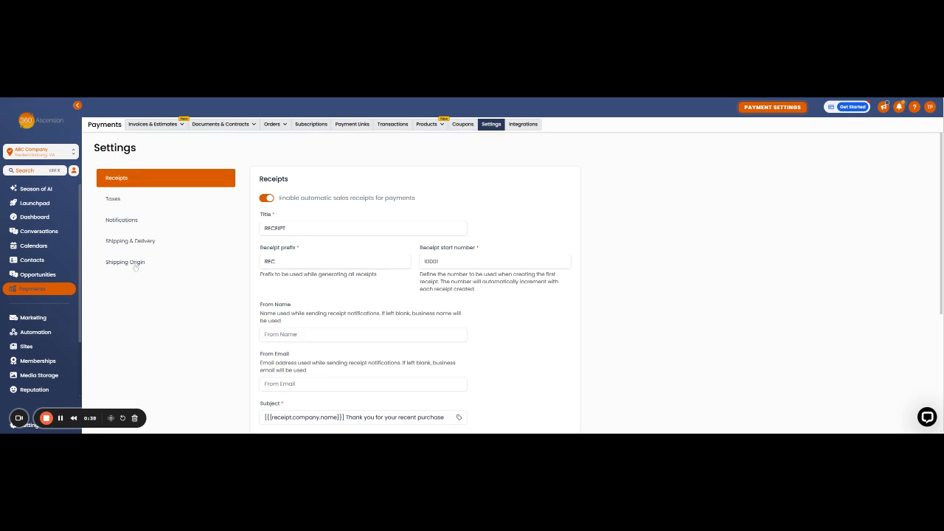
{"action": "left_click", "coordinate": [118, 201]}
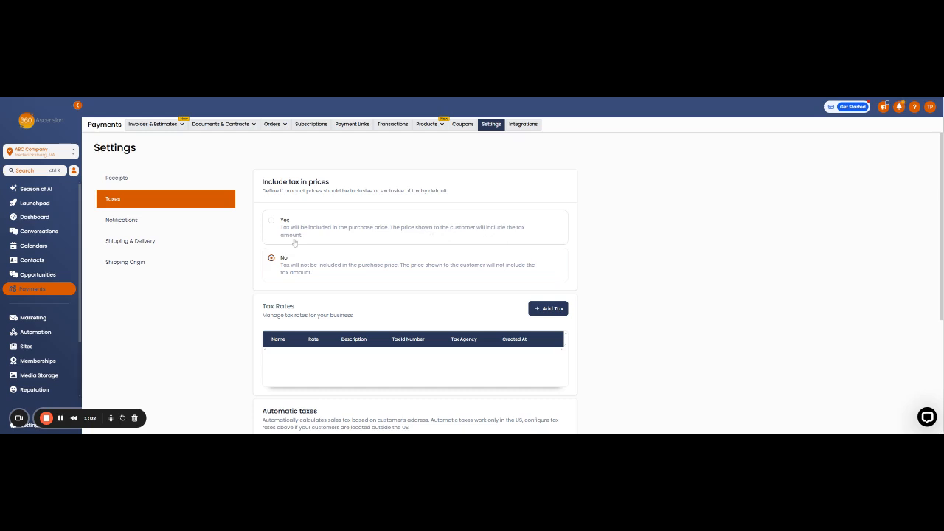
{"action": "left_click", "coordinate": [273, 226]}
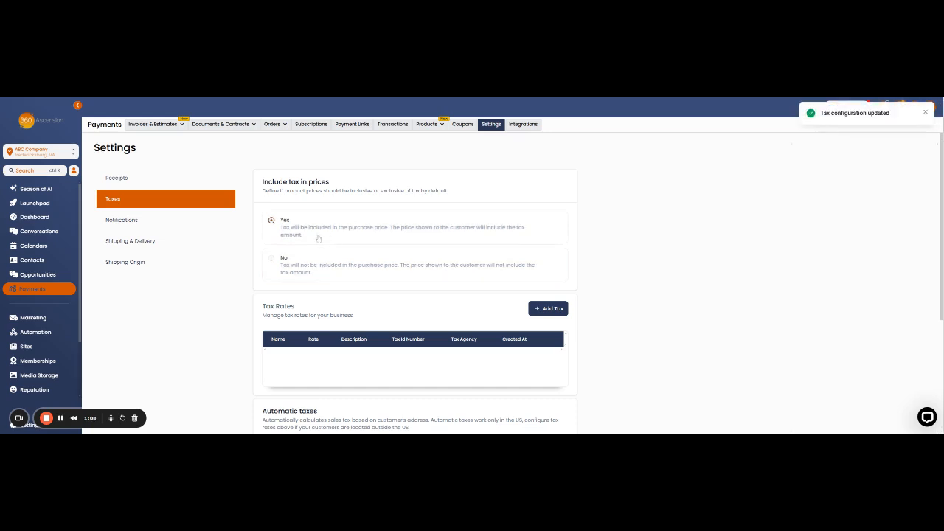
Enable automatic sales tax calculation in the Automatic taxes section.
{"action": "scroll", "coordinate": [298, 238], "scroll_direction": "down", "scroll_amount": 1}
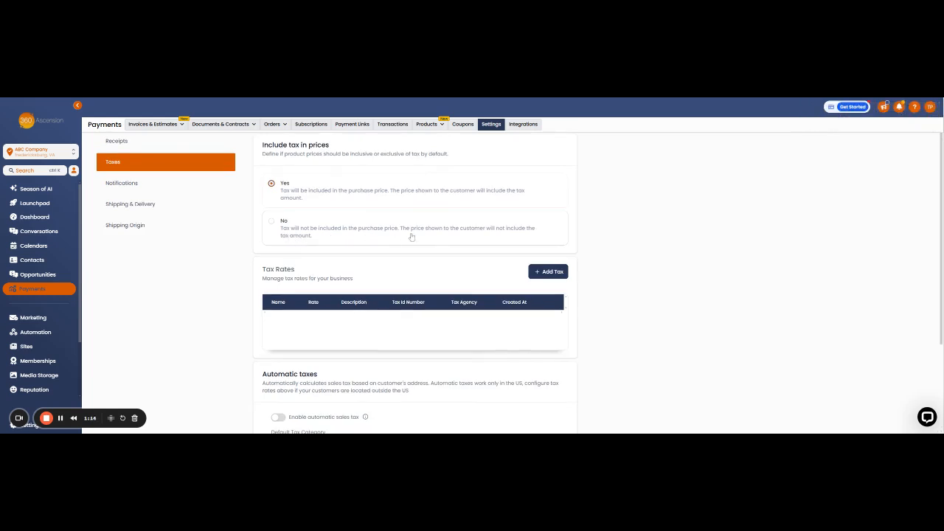
{"action": "scroll", "coordinate": [310, 261], "scroll_direction": "up", "scroll_amount": 1}
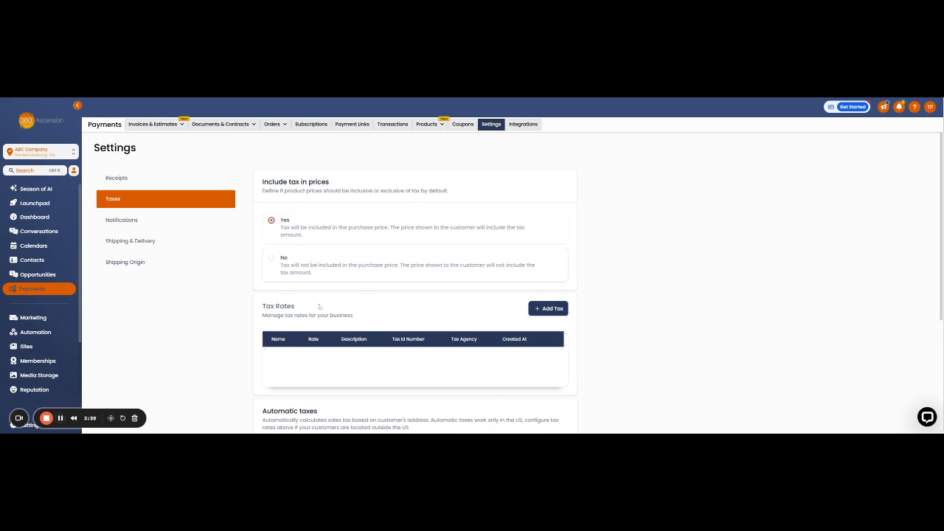
{"action": "scroll", "coordinate": [287, 304], "scroll_direction": "down", "scroll_amount": 3}
{"action": "scroll", "coordinate": [318, 305], "scroll_direction": "down", "scroll_amount": 2}
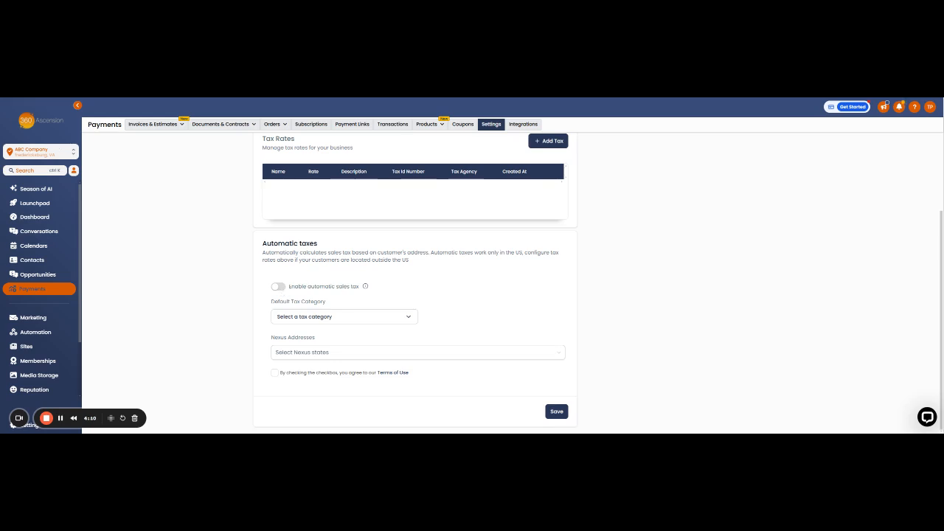
{"action": "left_click", "coordinate": [280, 289]}
{"action": "mouse_move", "coordinate": [366, 289]}
Search the default tax categories for software and choose Educational Software.
{"action": "left_click", "coordinate": [409, 319]}
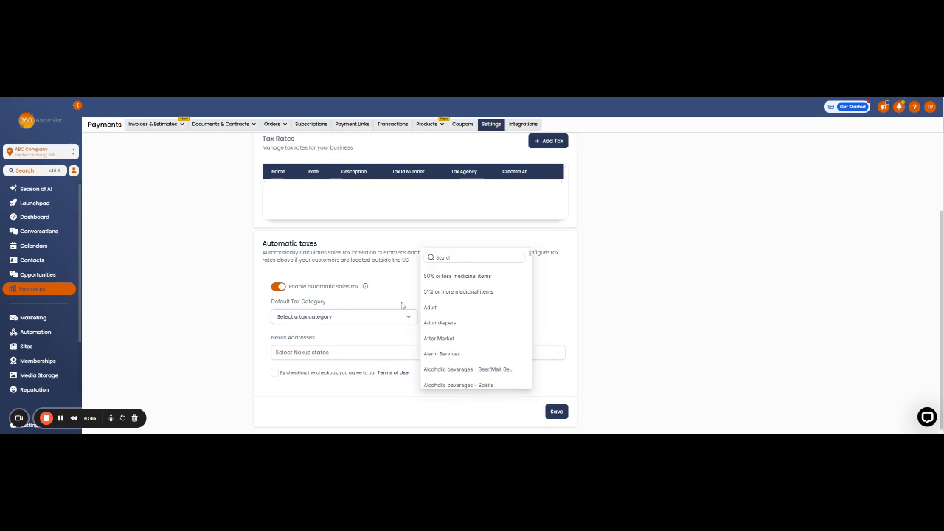
{"action": "scroll", "coordinate": [454, 309], "scroll_direction": "down", "scroll_amount": 3}
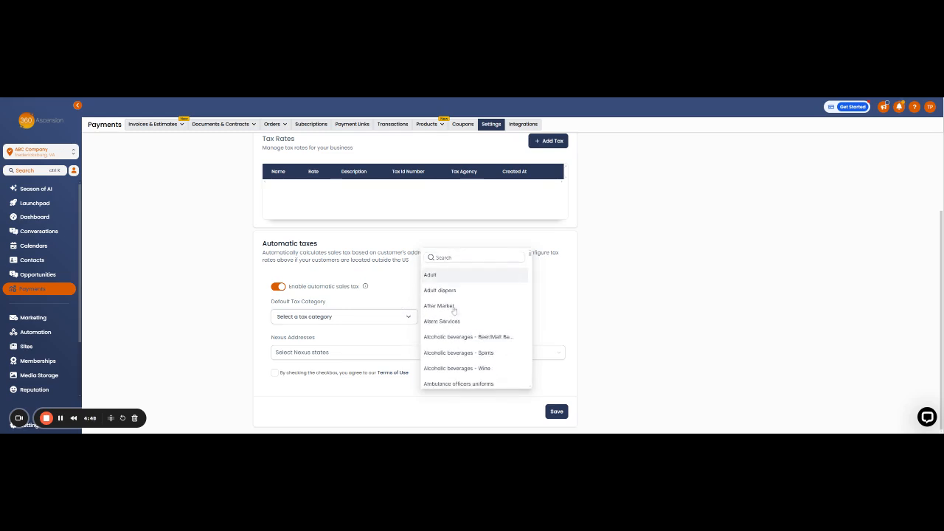
{"action": "scroll", "coordinate": [453, 310], "scroll_direction": "down", "scroll_amount": 4}
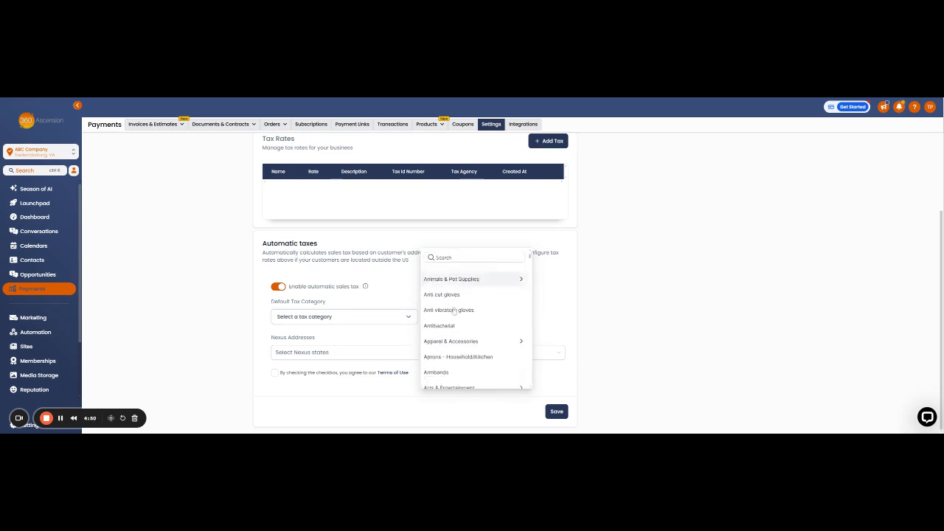
{"action": "scroll", "coordinate": [453, 311], "scroll_direction": "down", "scroll_amount": 6}
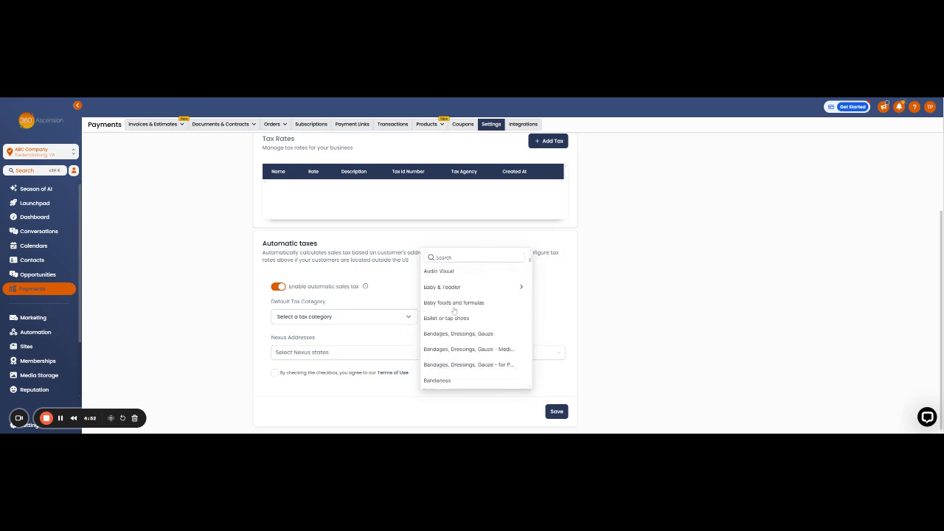
{"action": "scroll", "coordinate": [451, 310], "scroll_direction": "down", "scroll_amount": 8}
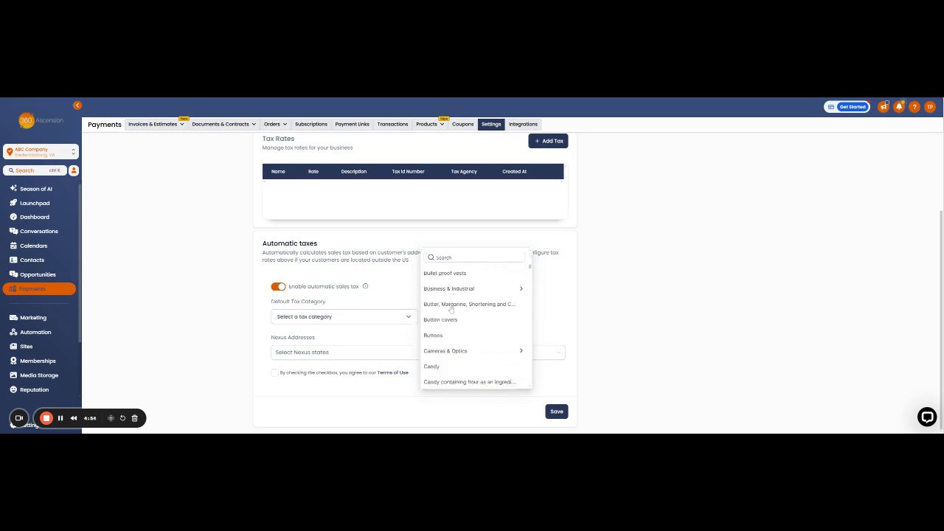
{"action": "scroll", "coordinate": [451, 310], "scroll_direction": "down", "scroll_amount": 8}
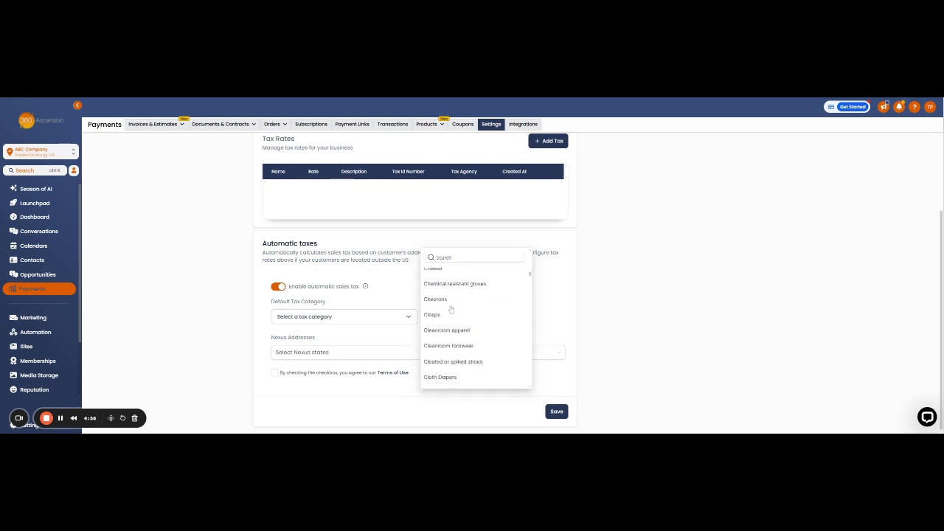
{"action": "scroll", "coordinate": [451, 310], "scroll_direction": "down", "scroll_amount": 8}
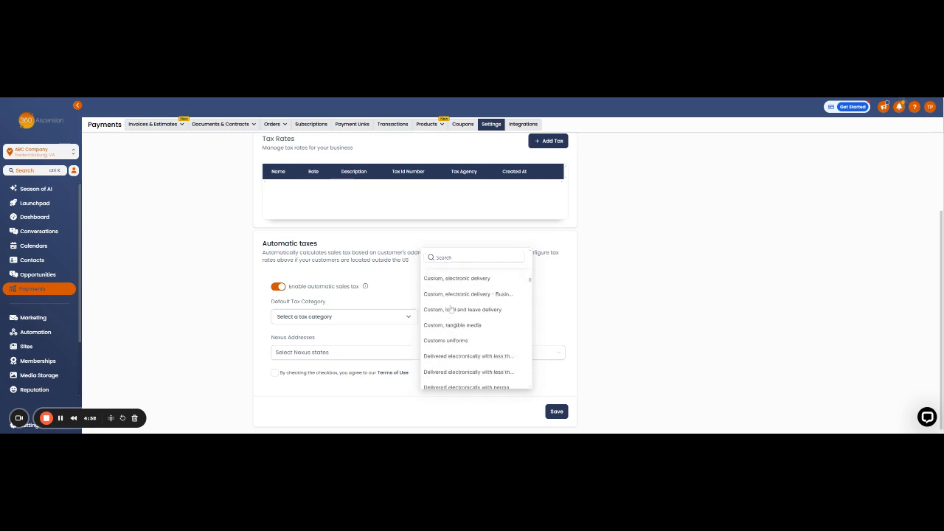
{"action": "scroll", "coordinate": [449, 308], "scroll_direction": "up", "scroll_amount": 3}
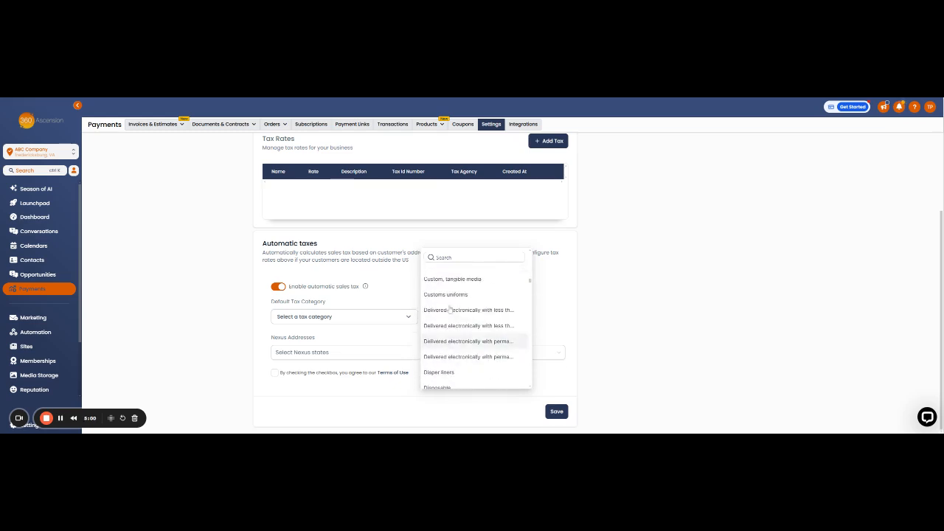
{"action": "scroll", "coordinate": [450, 338], "scroll_direction": "down", "scroll_amount": 5}
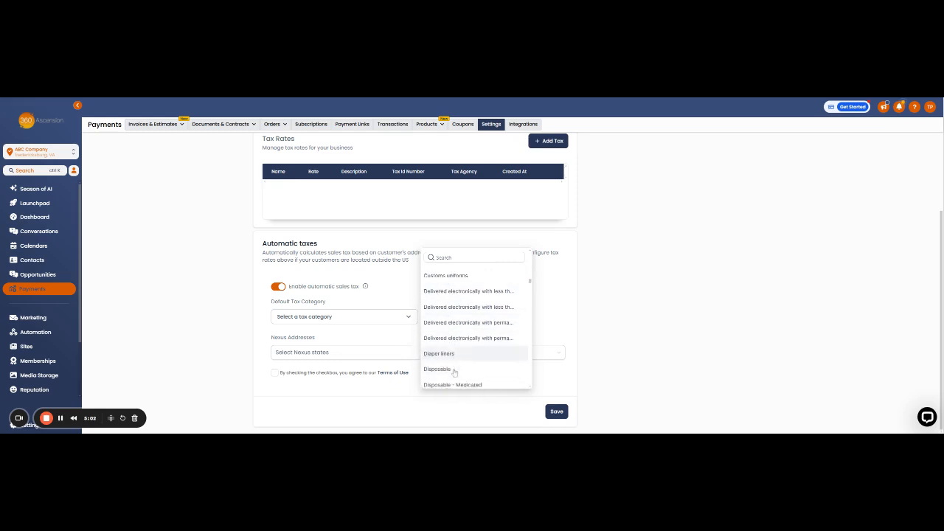
{"action": "scroll", "coordinate": [453, 368], "scroll_direction": "down", "scroll_amount": 5}
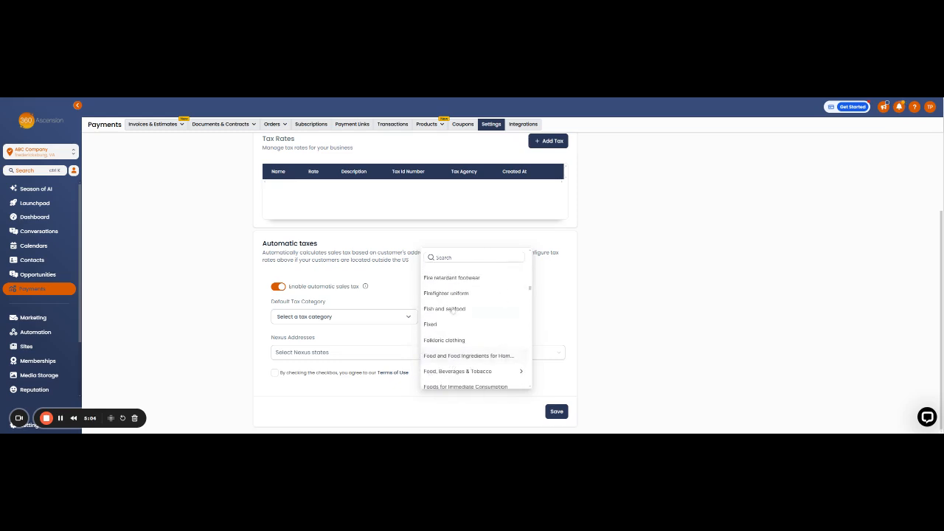
{"action": "left_click", "coordinate": [436, 257]}
{"action": "type", "text": "softw"}
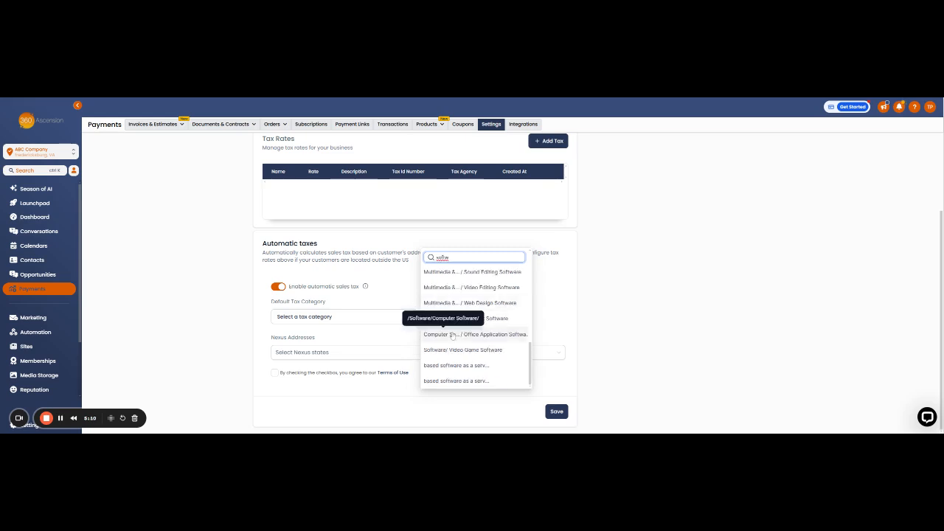
{"action": "scroll", "coordinate": [477, 340], "scroll_direction": "up", "scroll_amount": 5}
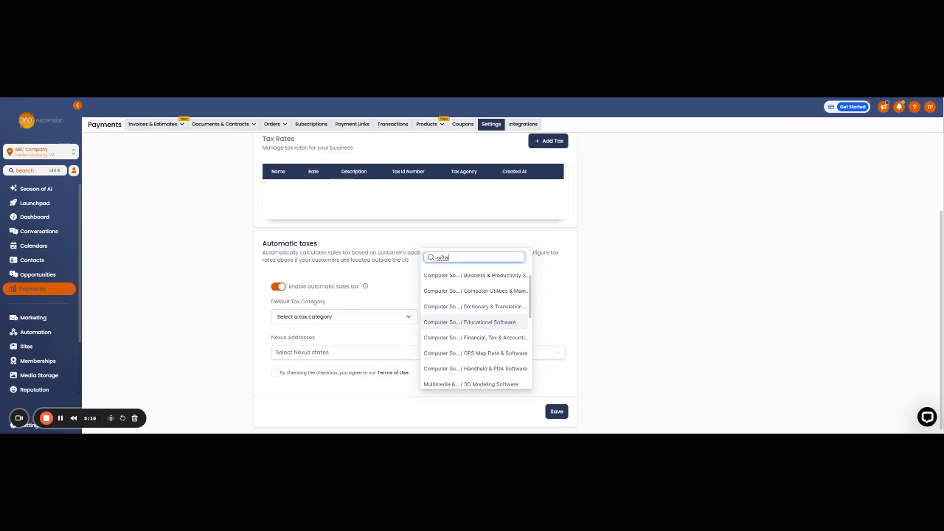
{"action": "left_click", "coordinate": [483, 327]}
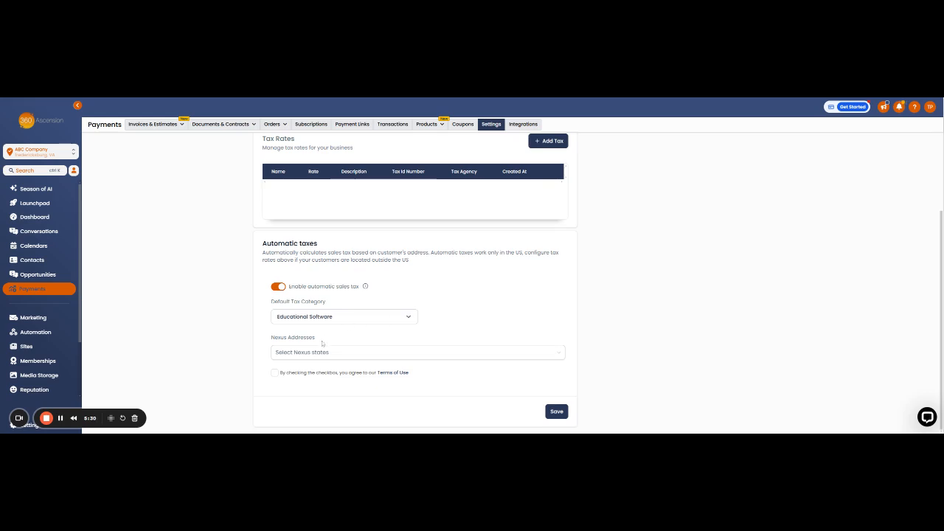
Add Rhode Island as a nexus state for automatic taxes and agree to the Terms of Use.
{"action": "left_click", "coordinate": [415, 354]}
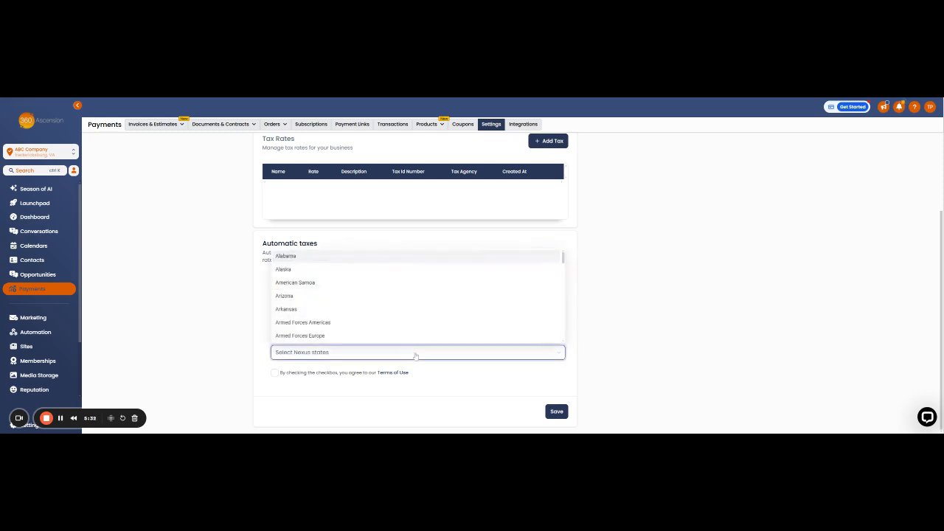
{"action": "scroll", "coordinate": [313, 295], "scroll_direction": "down", "scroll_amount": 6}
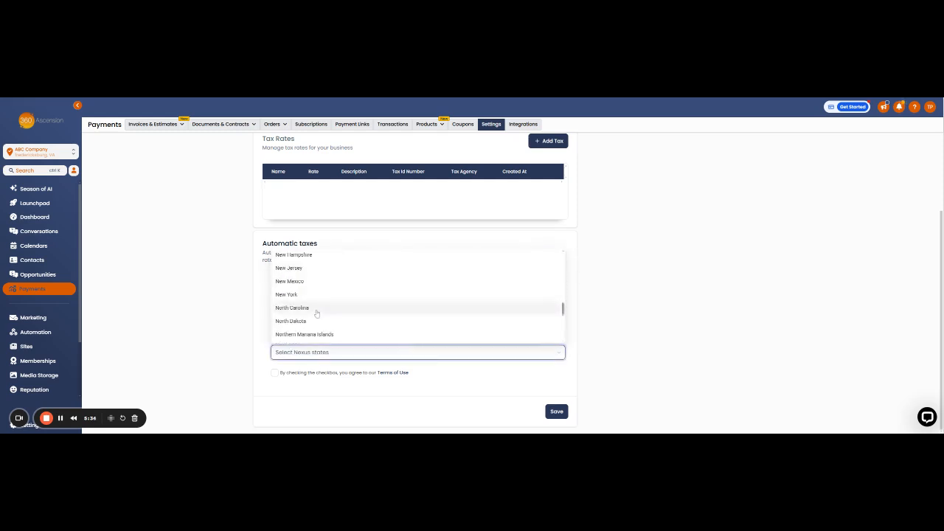
{"action": "scroll", "coordinate": [317, 303], "scroll_direction": "down", "scroll_amount": 5}
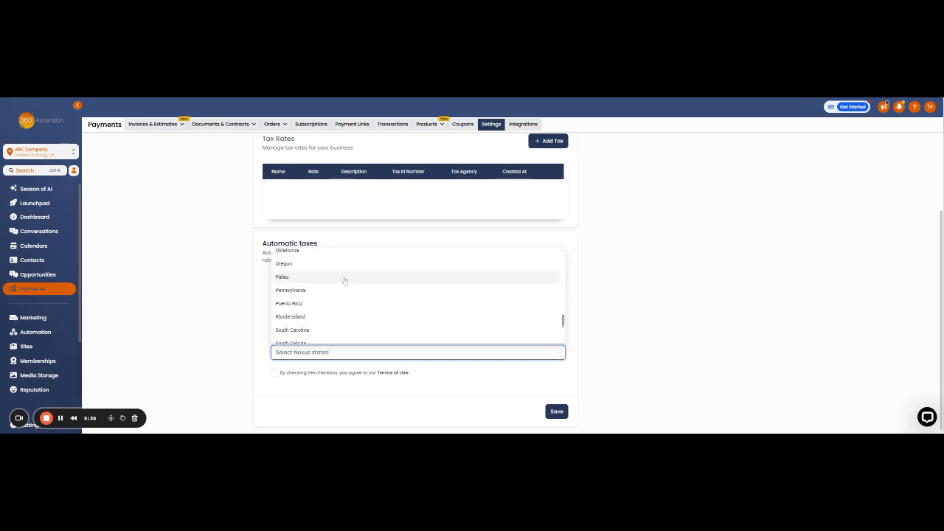
{"action": "left_click", "coordinate": [343, 281]}
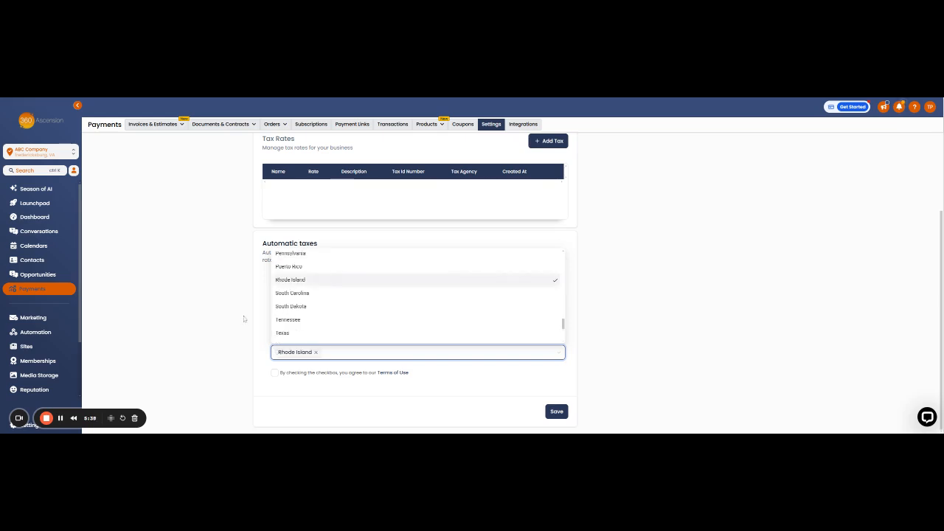
{"action": "left_click", "coordinate": [260, 294]}
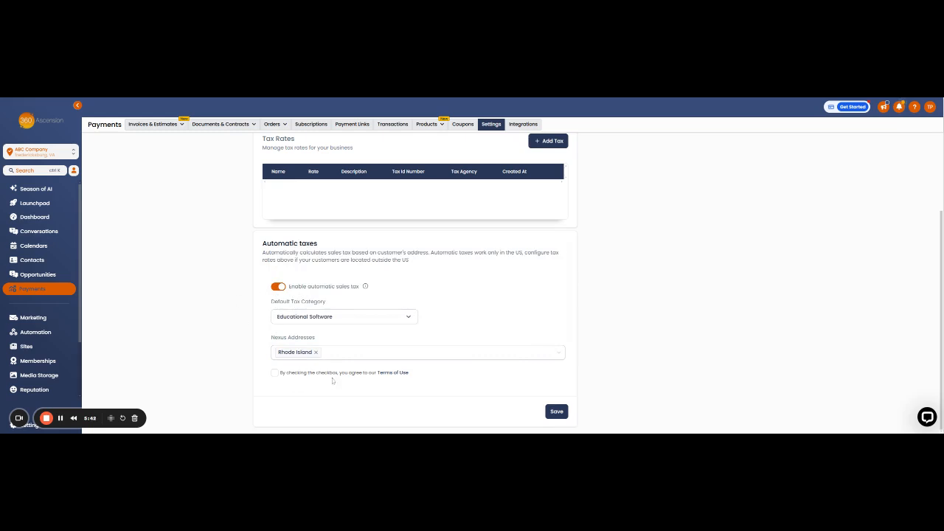
{"action": "left_click", "coordinate": [275, 373]}
Start a new tax rate named "Tax Purposes" with a rate of 7%.
{"action": "scroll", "coordinate": [428, 374], "scroll_direction": "up", "scroll_amount": 3}
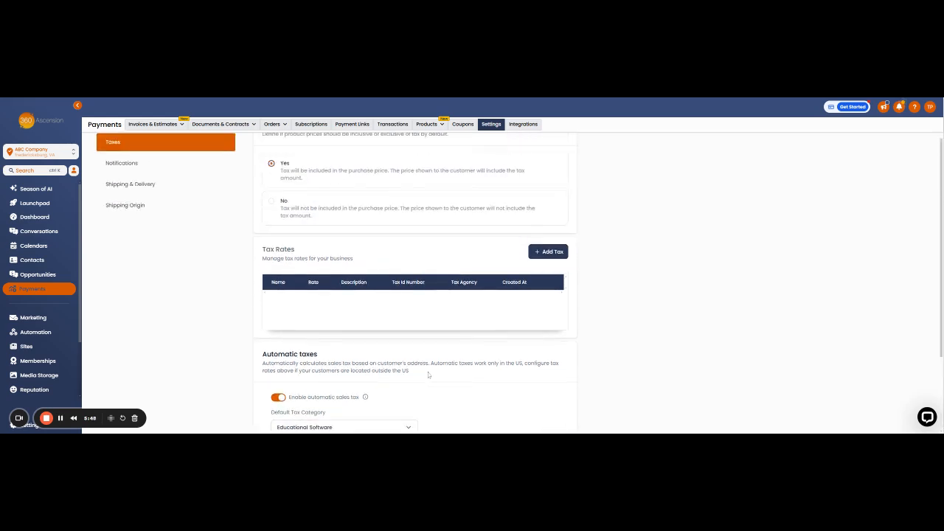
{"action": "scroll", "coordinate": [415, 382], "scroll_direction": "down", "scroll_amount": 1}
{"action": "left_click", "coordinate": [534, 256]}
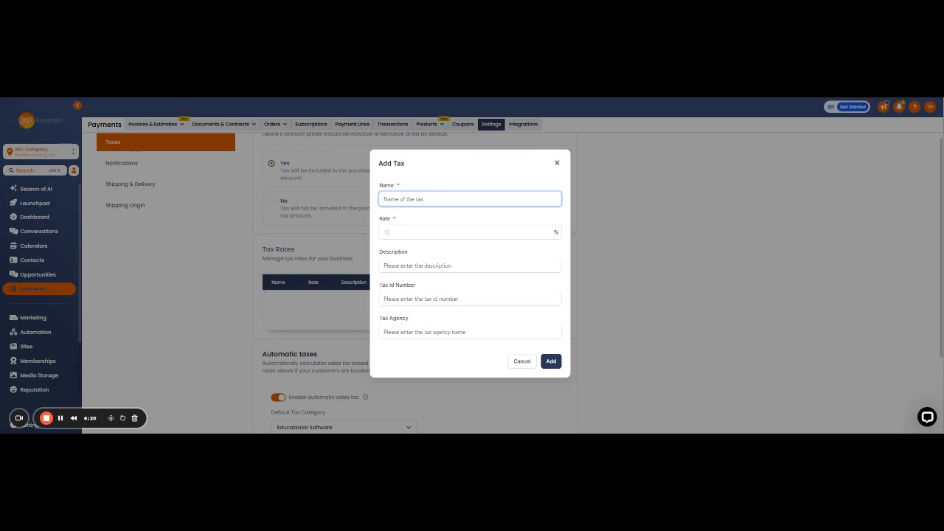
{"action": "type", "text": "T"}
{"action": "key", "text": "BackSpace"}
{"action": "type", "text": "Tax Purposes"}
{"action": "key", "text": "Tab"}
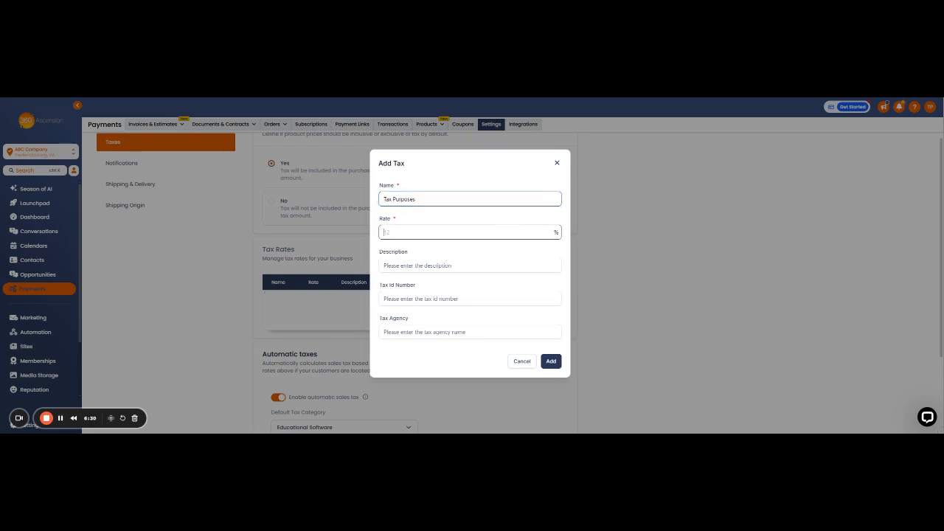
{"action": "type", "text": "7"}
{"action": "key", "text": "Tab"}
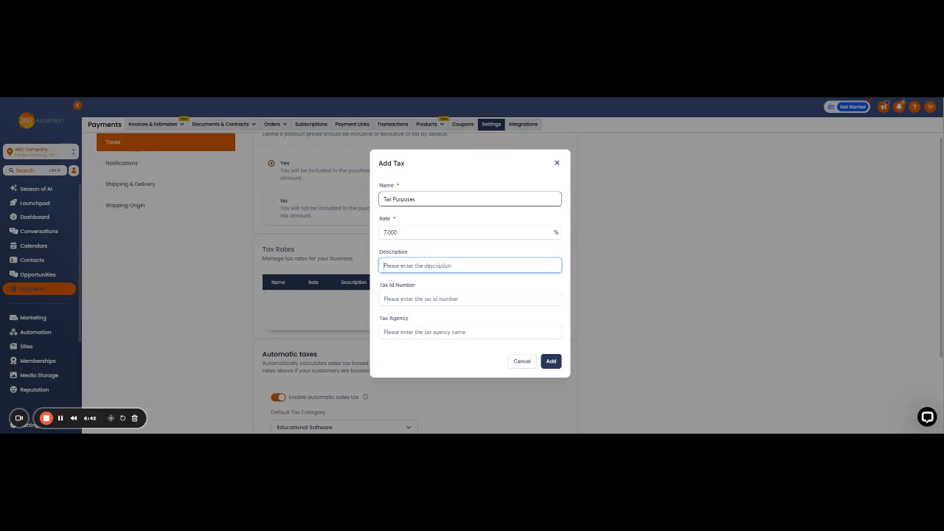
Describe the new tax as "For sale of educational software".
{"action": "type", "text": "For sale of educational software"}
Enter the tax ID number for the new tax.
{"action": "left_click", "coordinate": [470, 299]}
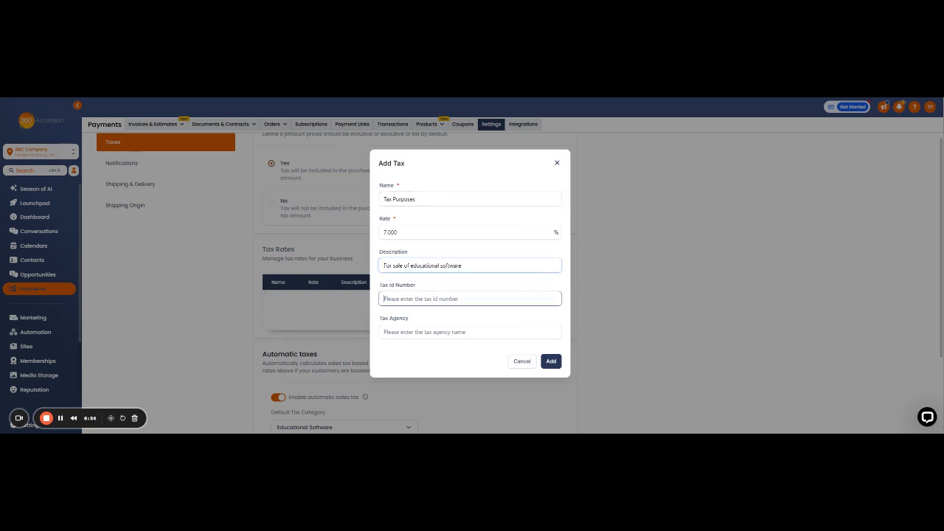
{"action": "left_click", "coordinate": [470, 332]}
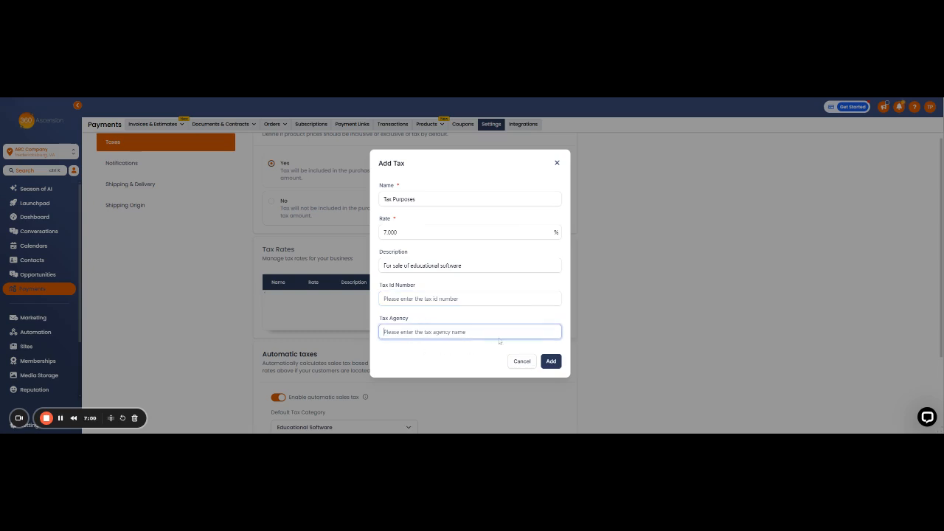
{"action": "left_click", "coordinate": [469, 298]}
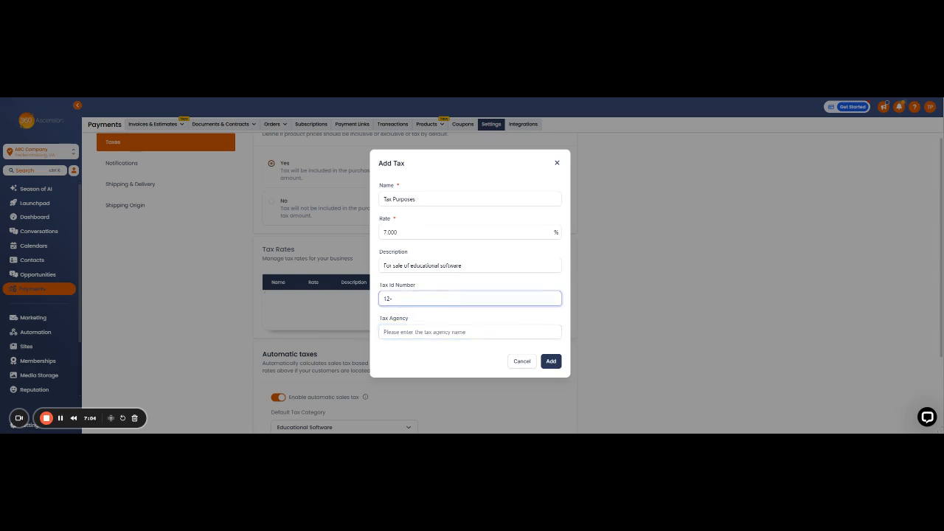
Enter "Optimum Tax Relief" as the tax agency and add the tax rate.
{"action": "left_click", "coordinate": [422, 332]}
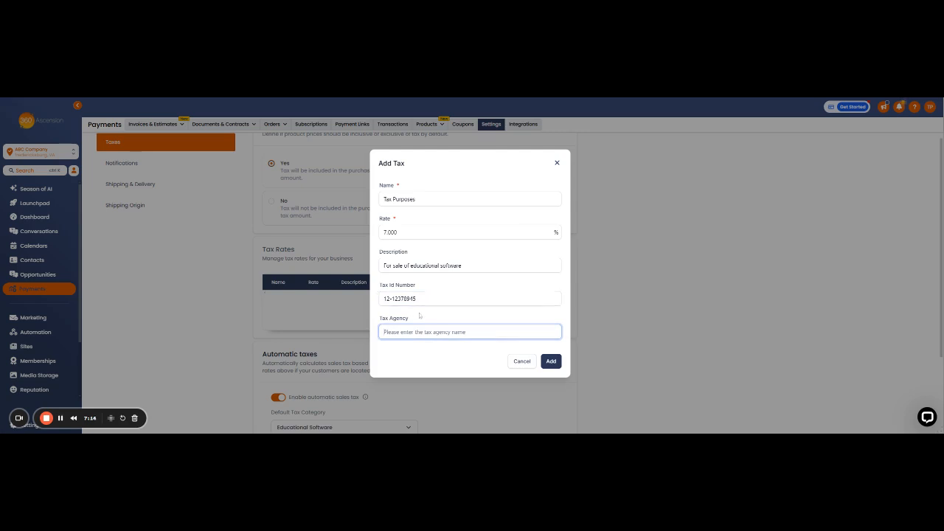
{"action": "type", "text": "op"}
{"action": "key", "text": "BackSpace"}
{"action": "key", "text": "BackSpace"}
{"action": "type", "text": "Optimum Tax Refief"}
{"action": "left_click", "coordinate": [551, 361]}
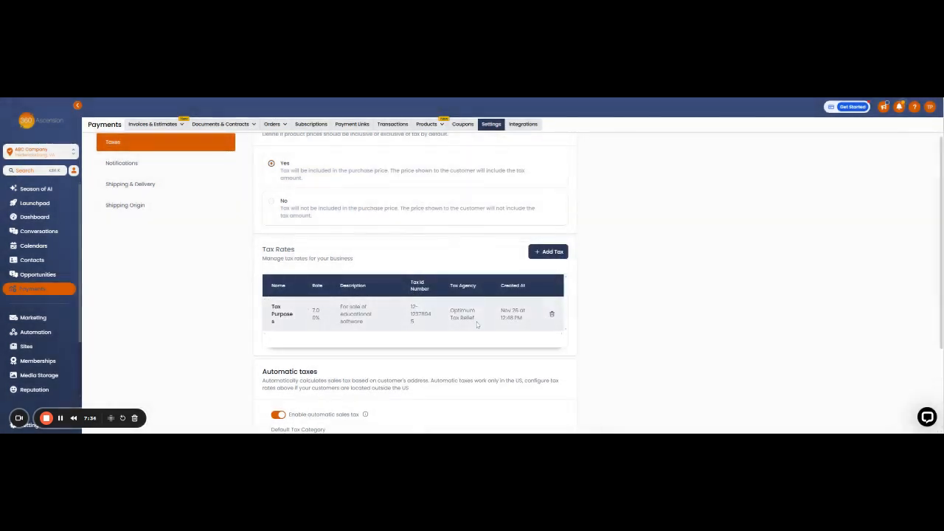
Save the automatic tax configuration.
{"action": "scroll", "coordinate": [450, 362], "scroll_direction": "down", "scroll_amount": 1}
{"action": "scroll", "coordinate": [449, 362], "scroll_direction": "down", "scroll_amount": 4}
{"action": "scroll", "coordinate": [449, 361], "scroll_direction": "up", "scroll_amount": 1}
{"action": "scroll", "coordinate": [449, 359], "scroll_direction": "down", "scroll_amount": 1}
{"action": "left_click", "coordinate": [556, 411]}
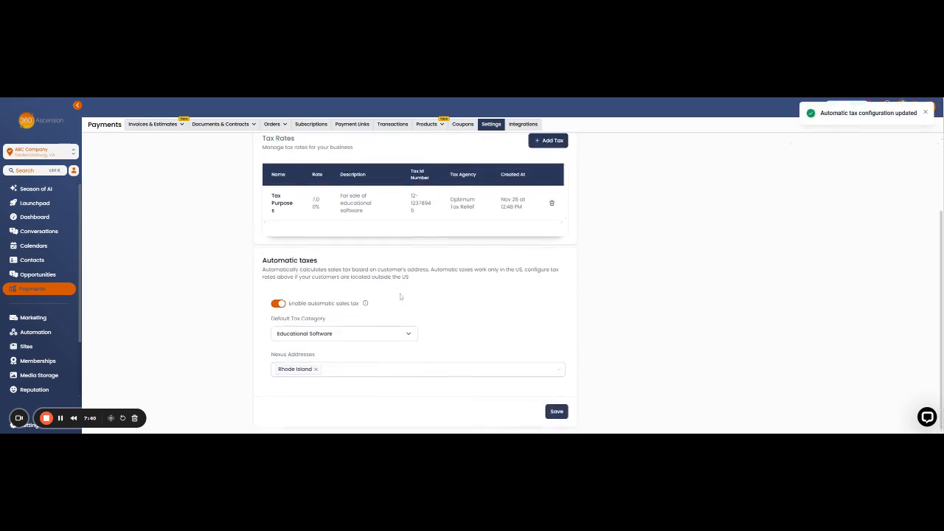
{"action": "scroll", "coordinate": [436, 316], "scroll_direction": "up", "scroll_amount": 5}
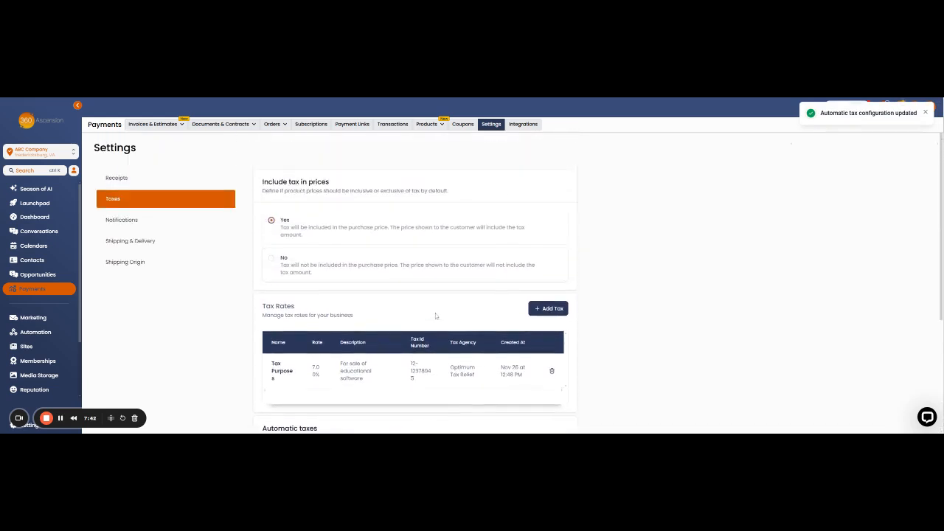